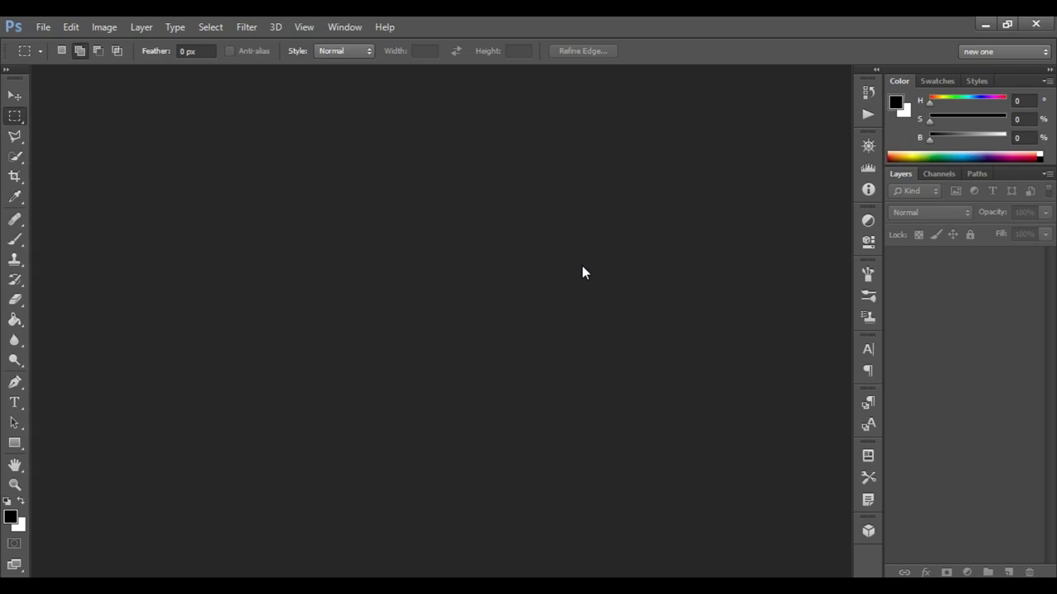
Create a new 1280×720 px, 72 ppi RGB Color document with a White background
click(43, 26)
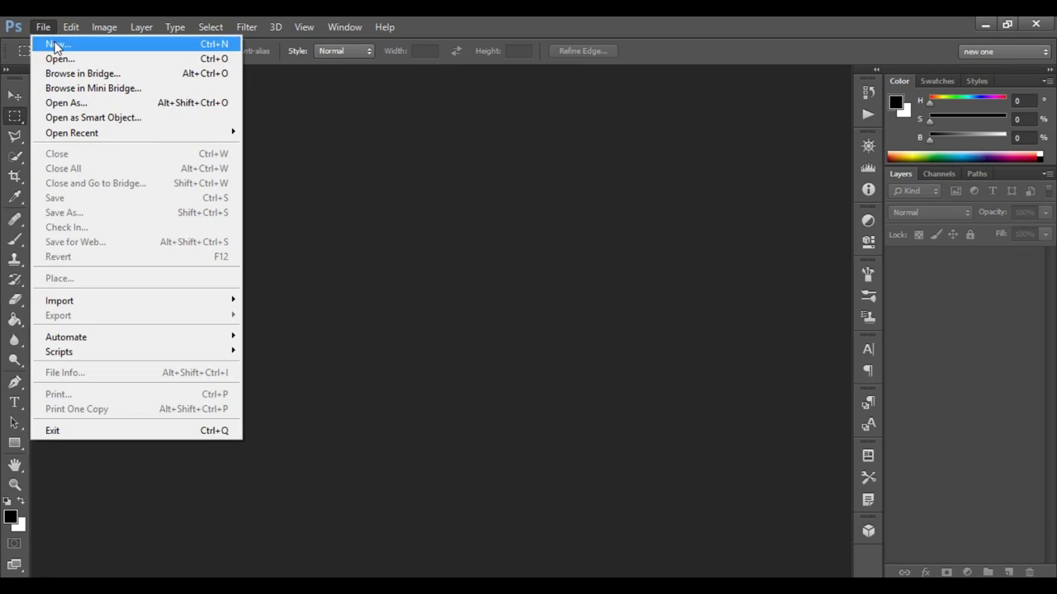
click(56, 43)
double_click(465, 185)
double_click(459, 209)
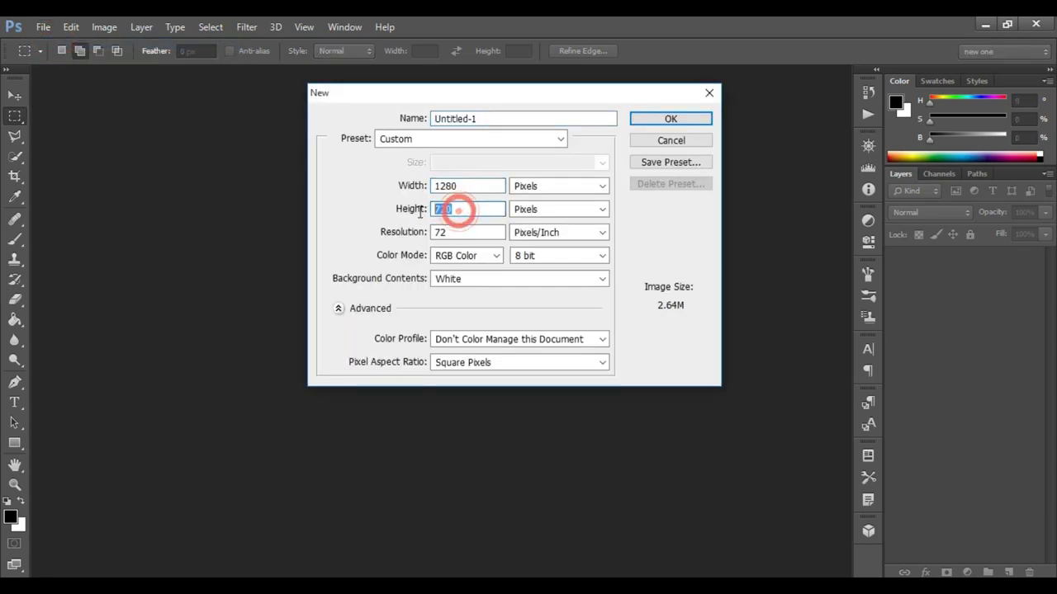
click(558, 189)
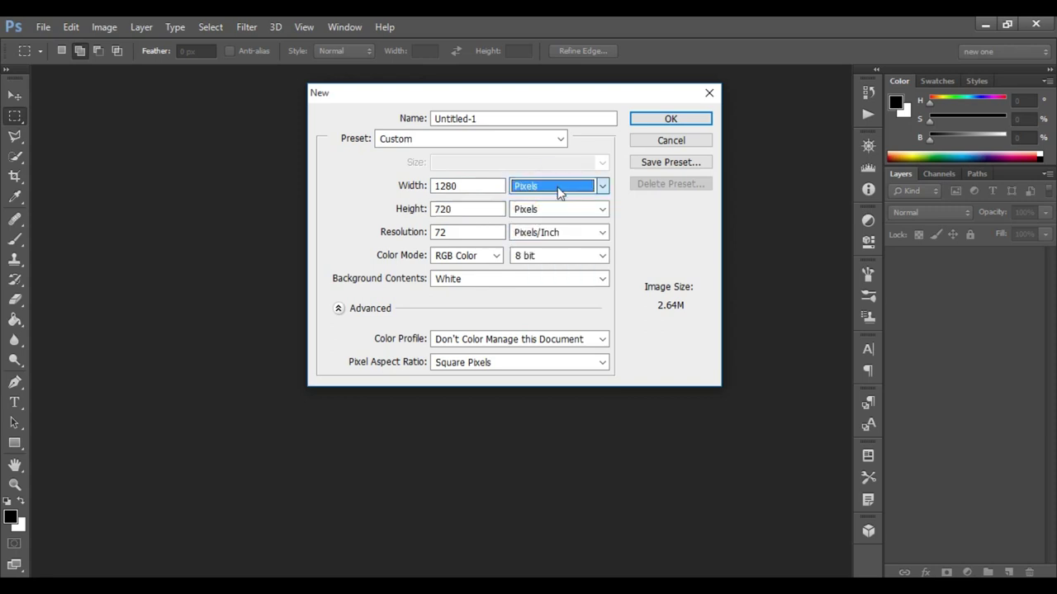
double_click(453, 234)
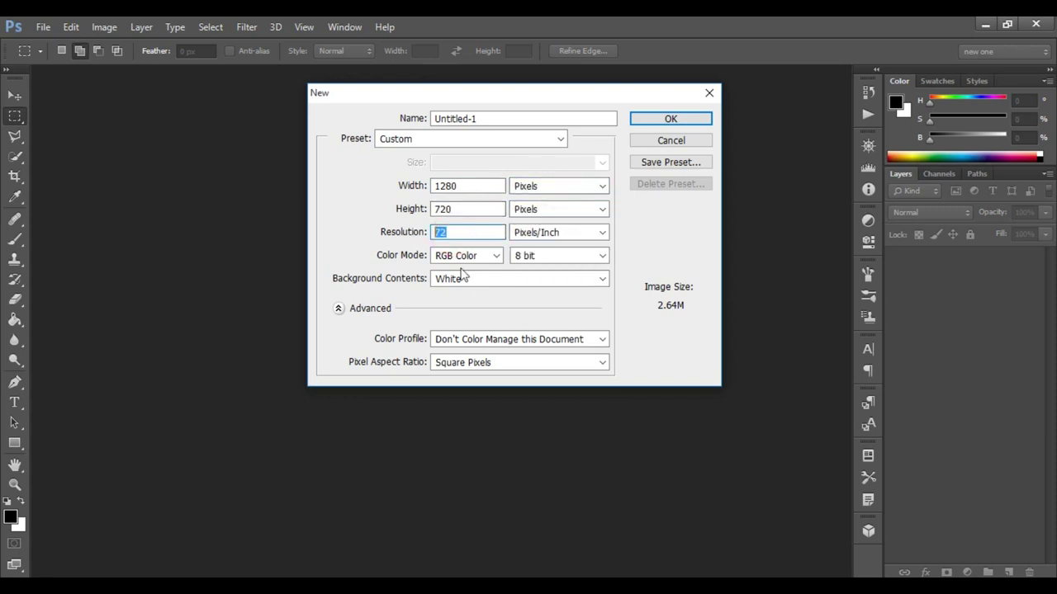
click(491, 257)
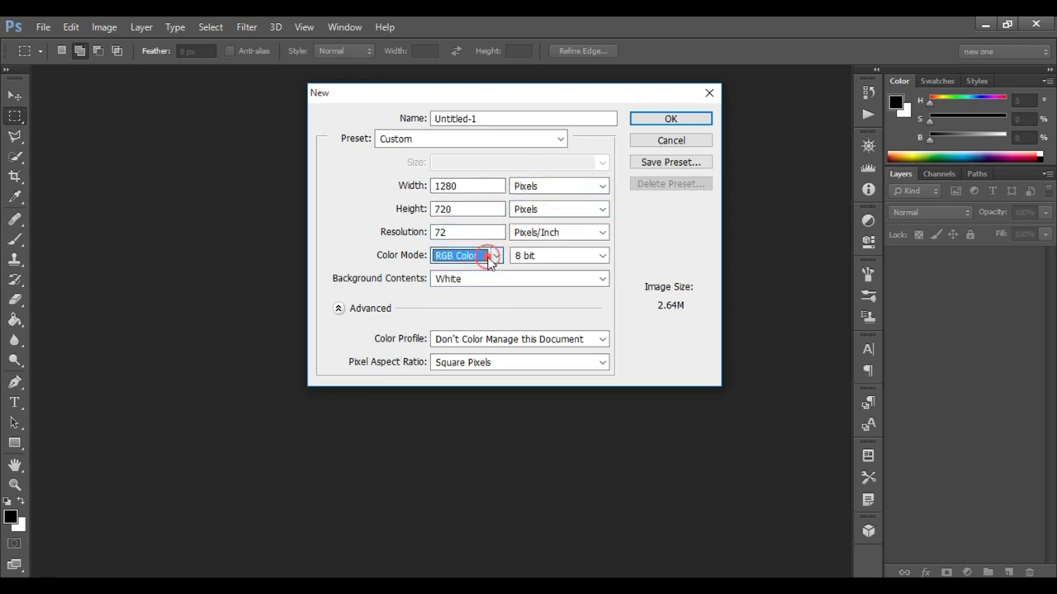
click(489, 279)
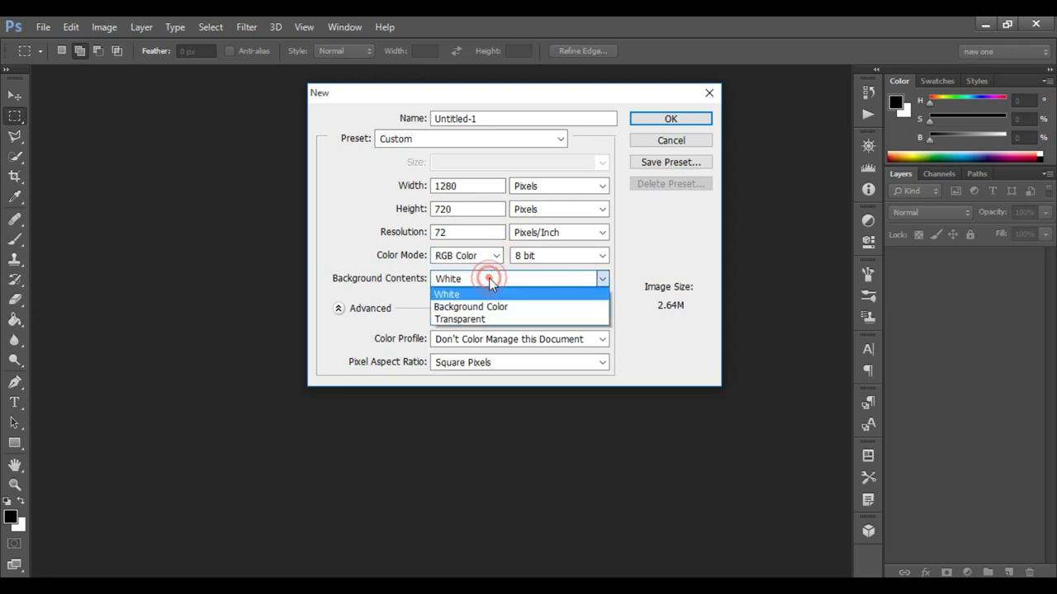
click(488, 278)
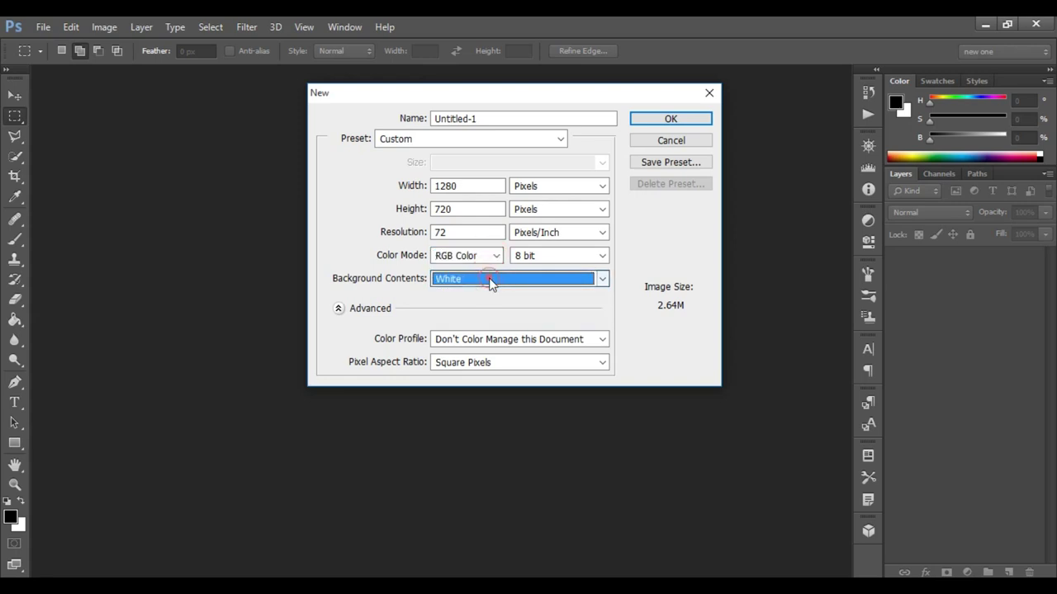
click(670, 120)
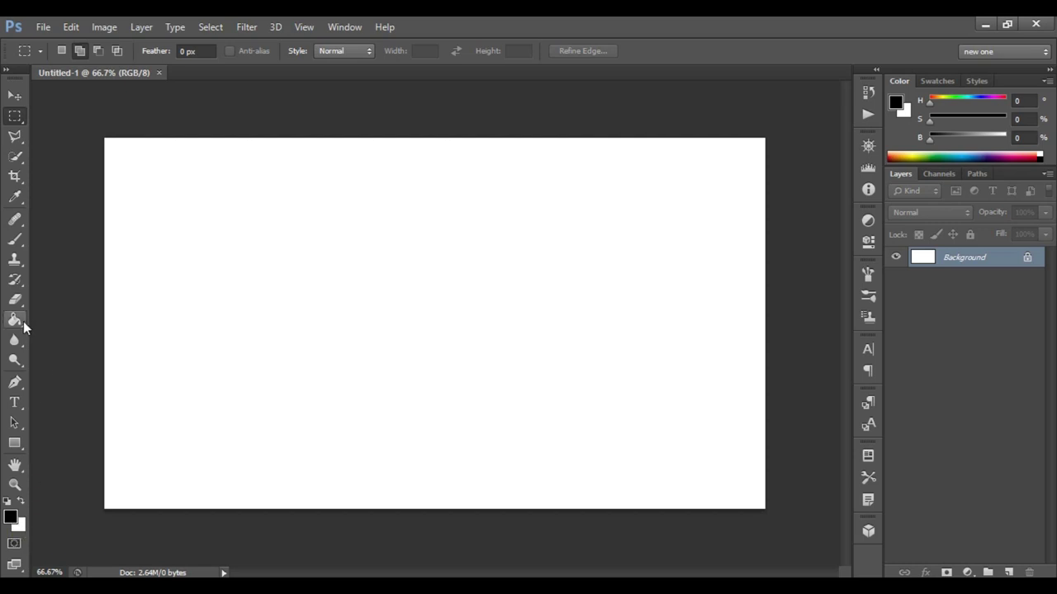
Fill the whole Background layer with black using the Paint Bucket
click(12, 322)
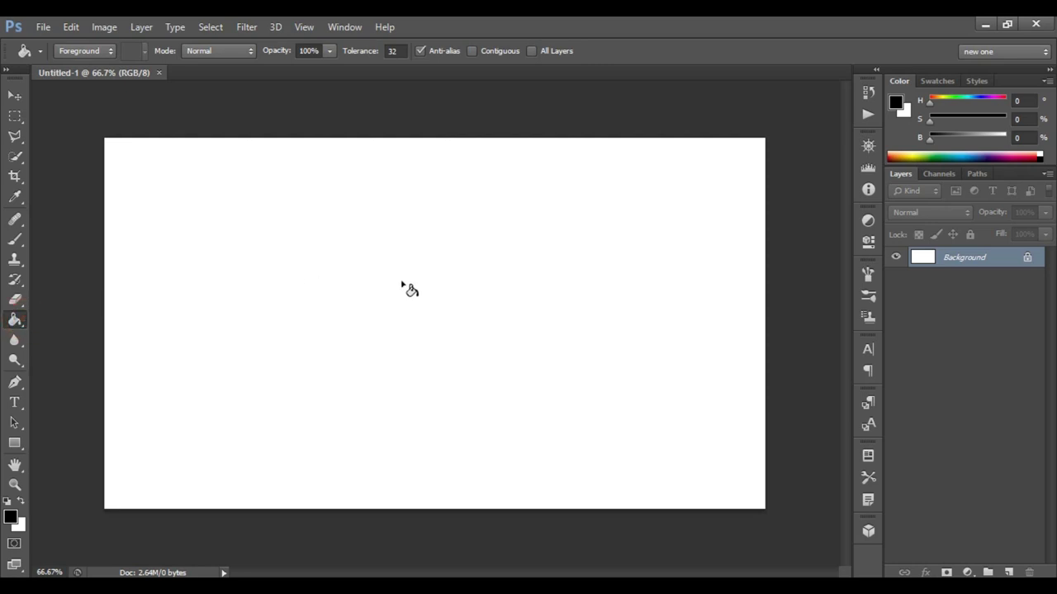
click(475, 286)
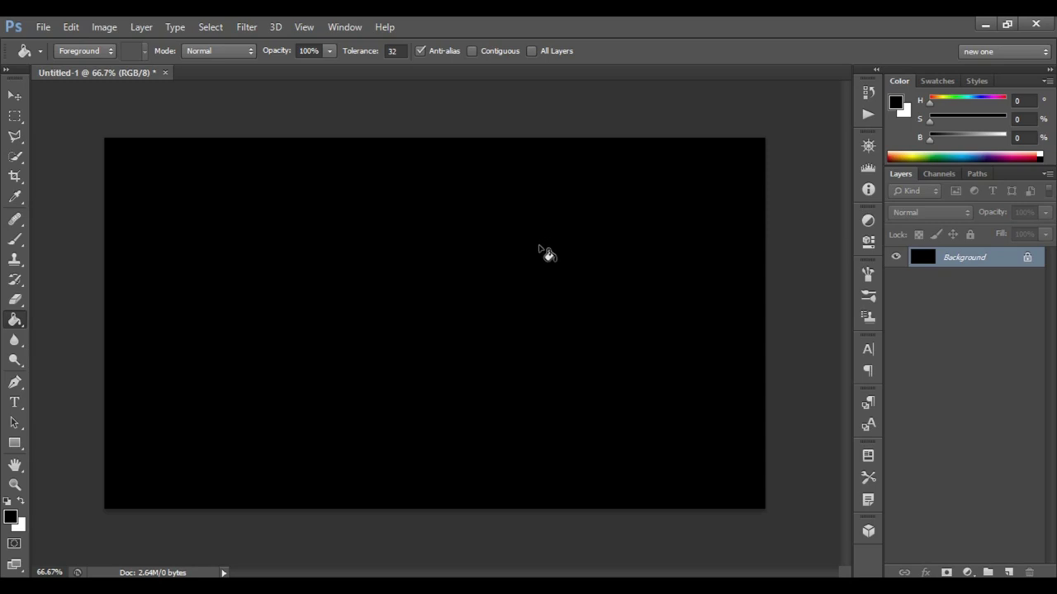
click(14, 403)
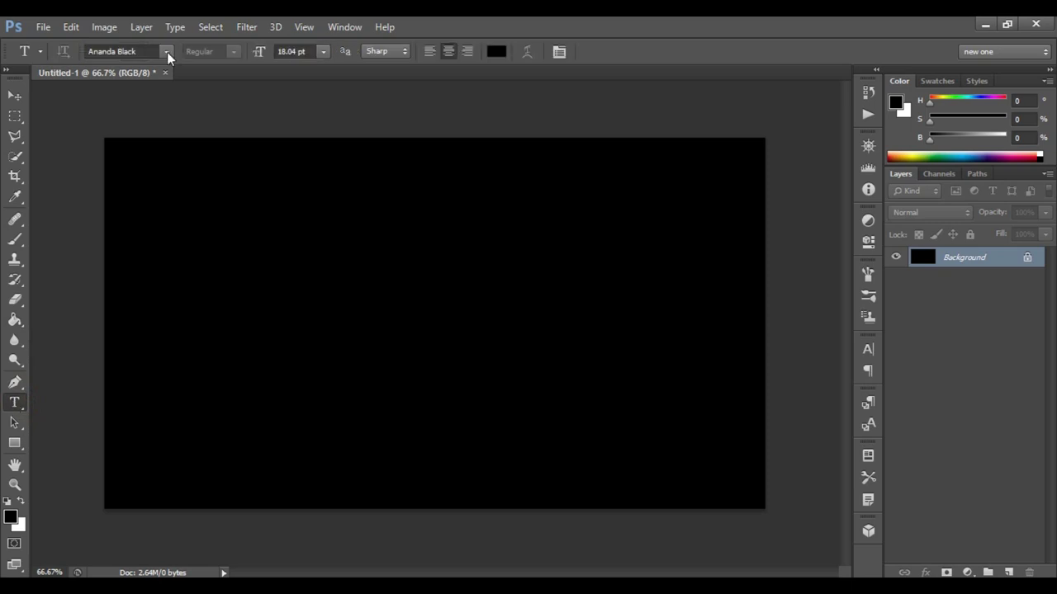
Keep Ananda Black as the font and set the text colour to white (ffffff)
click(167, 52)
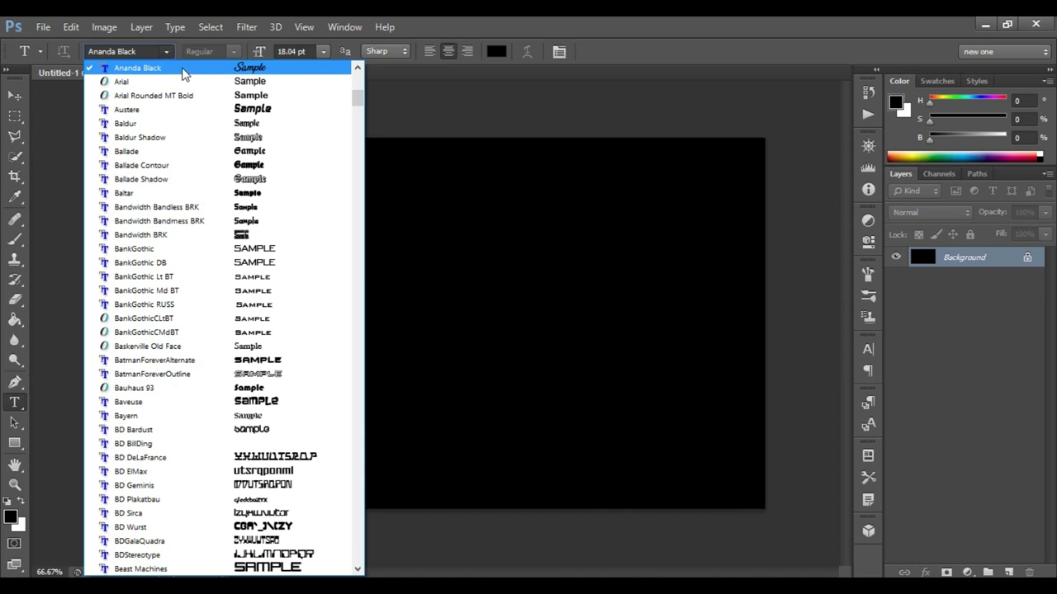
click(183, 72)
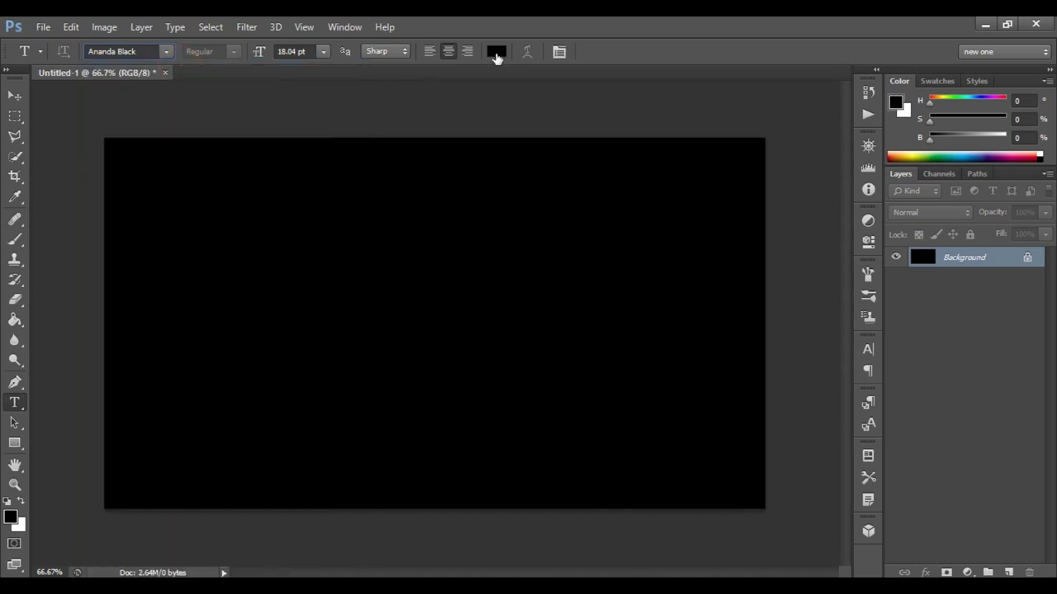
click(495, 53)
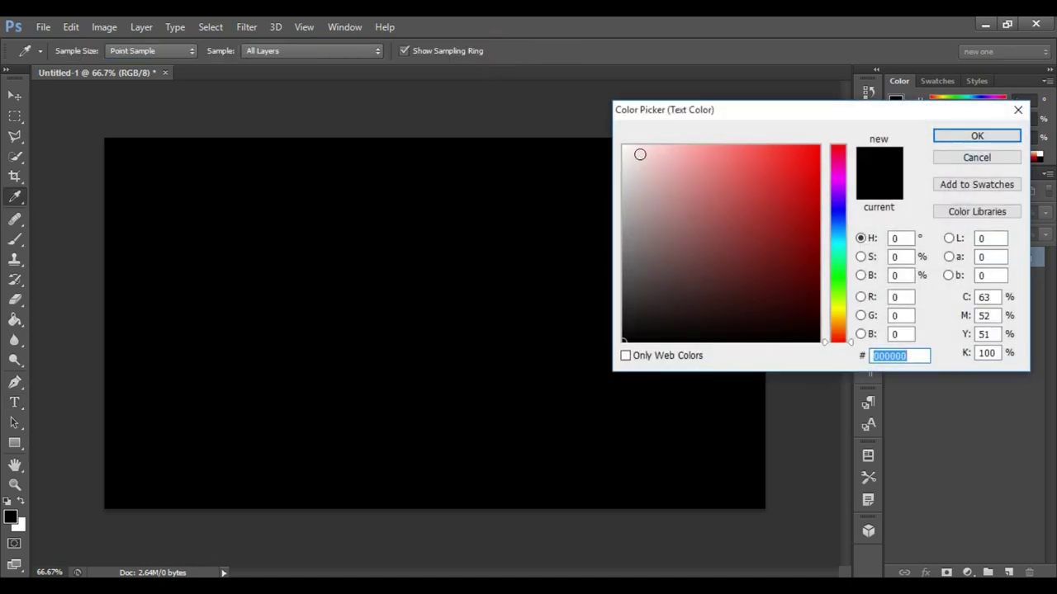
text(ffffff)
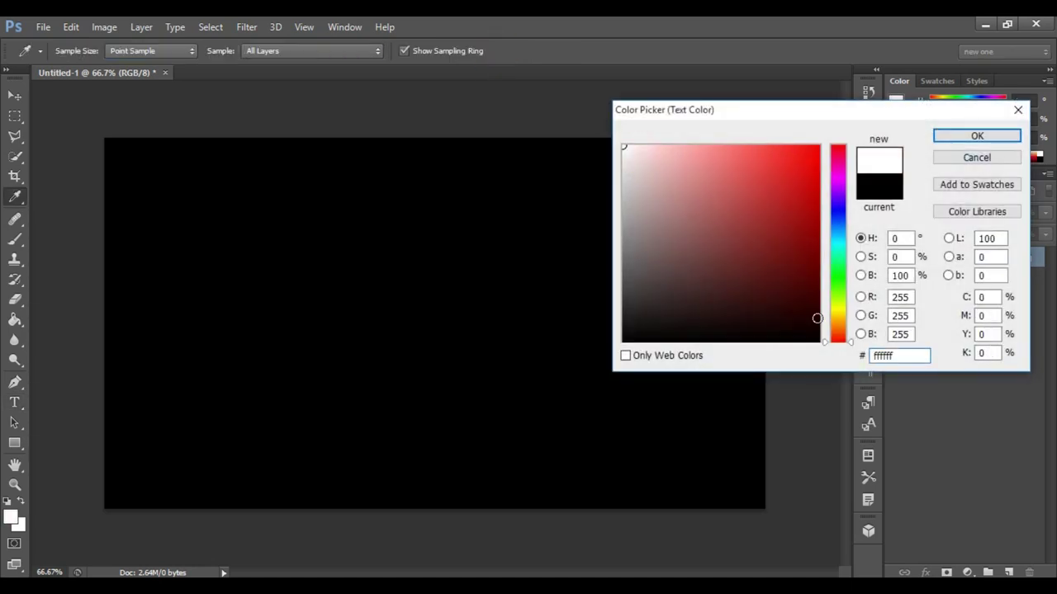
drag(901, 357, 842, 359)
click(977, 137)
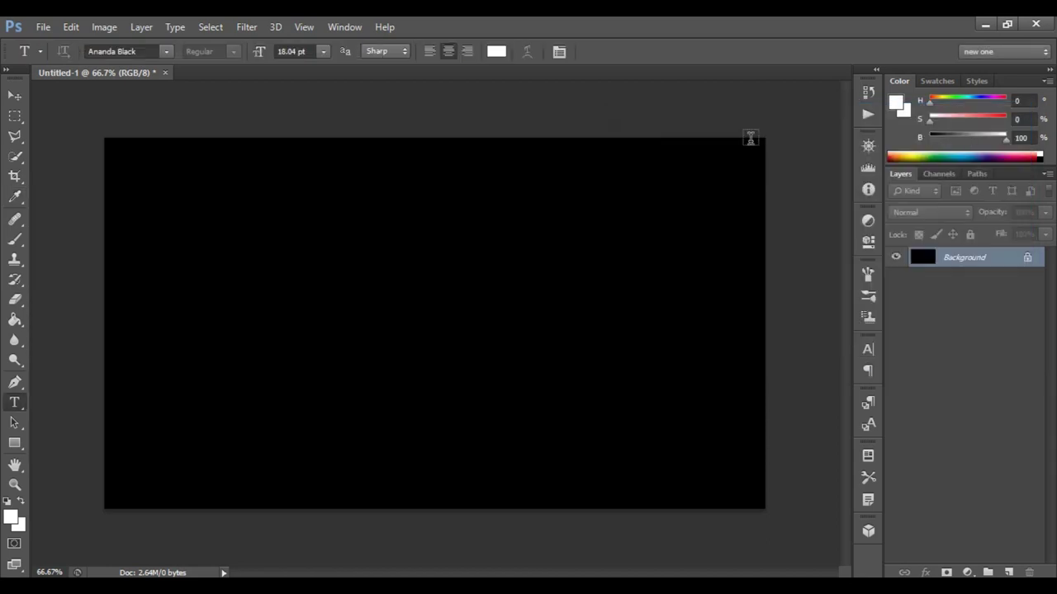
click(264, 306)
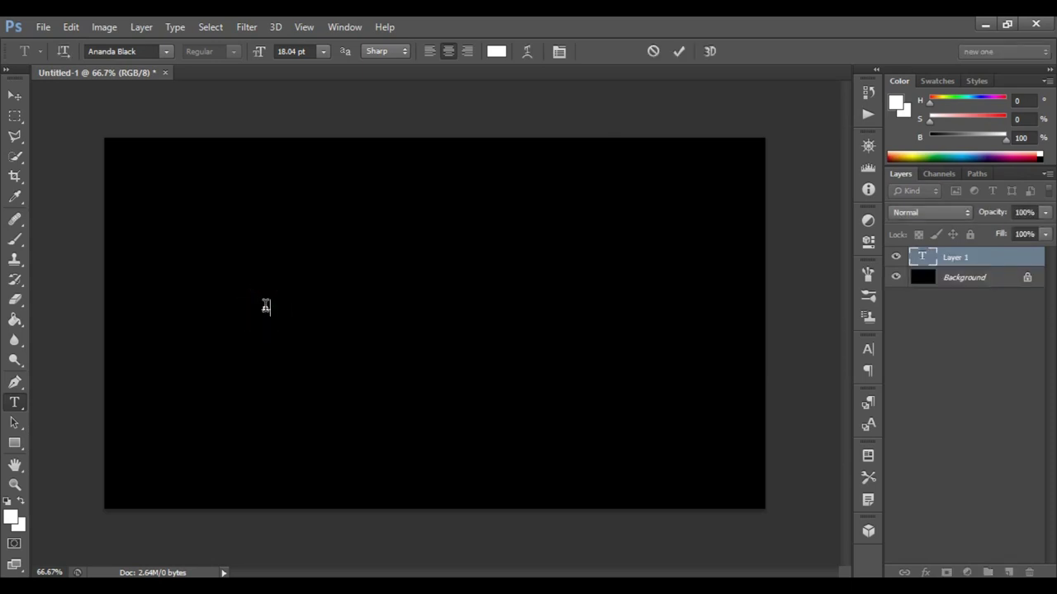
Type 'Silver' in white Ananda Black on the canvas's left side and commit it
text(et)
click(678, 51)
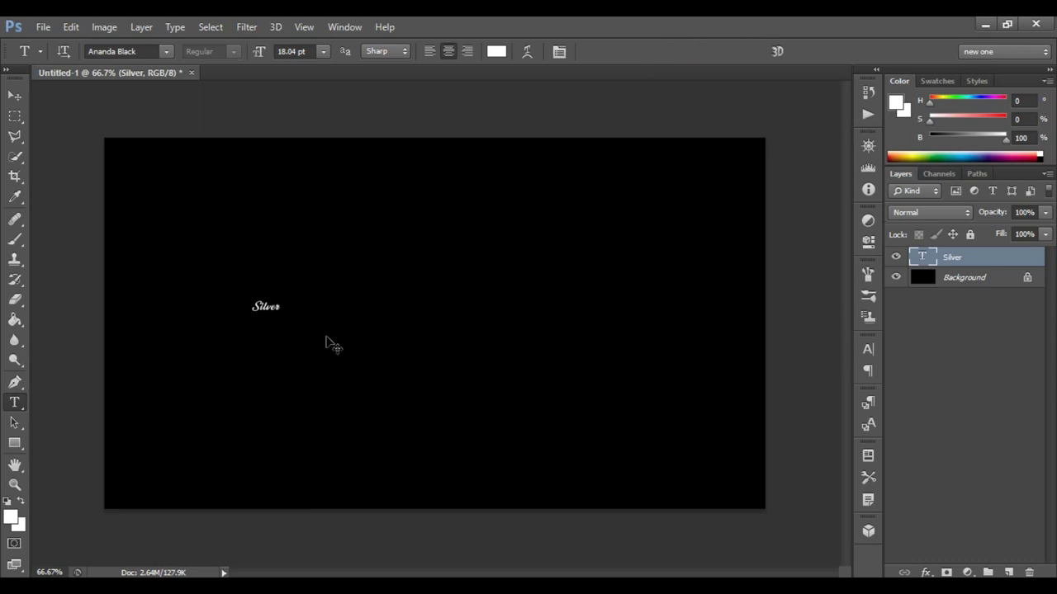
key(ctrl+t)
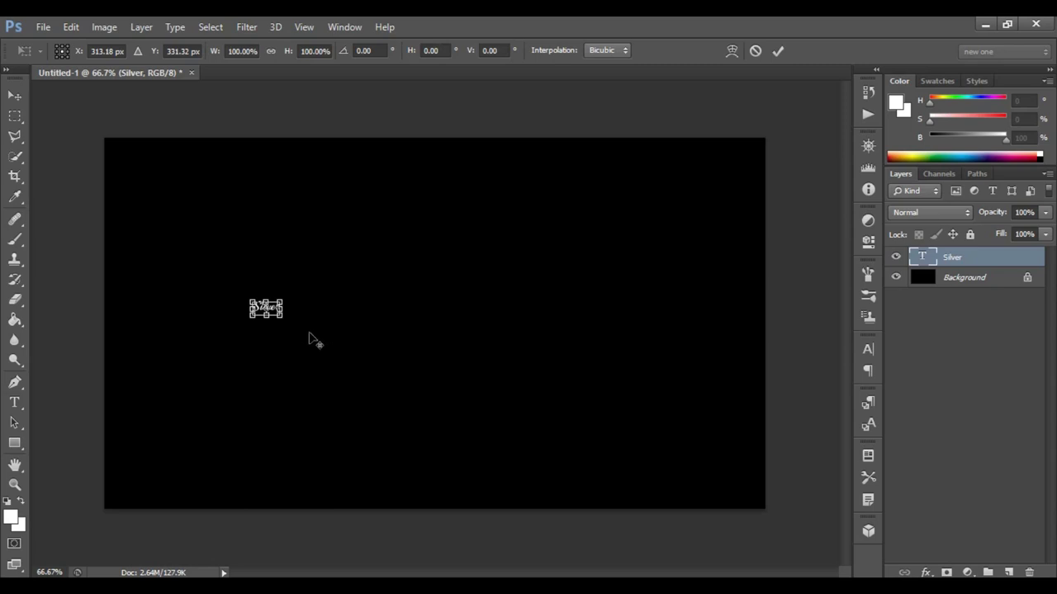
Scale the Silver text up to about 337 pt and centre it on the black canvas
drag(285, 320, 529, 446)
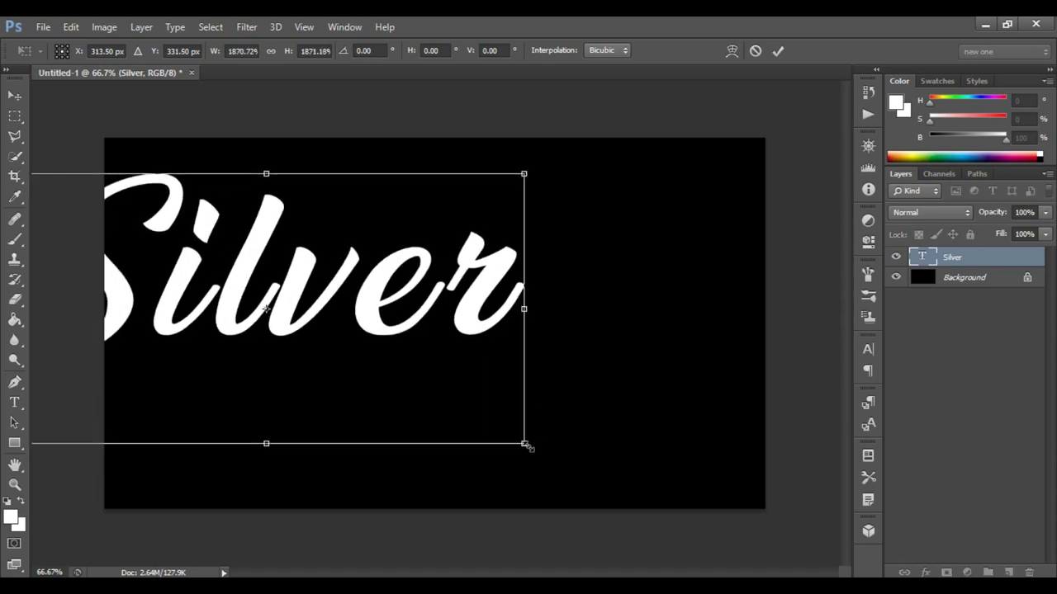
mouse_move(419, 382)
mouse_down()
mouse_move(517, 426)
mouse_move(587, 427)
mouse_up()
key(Return)
key(ctrl+t)
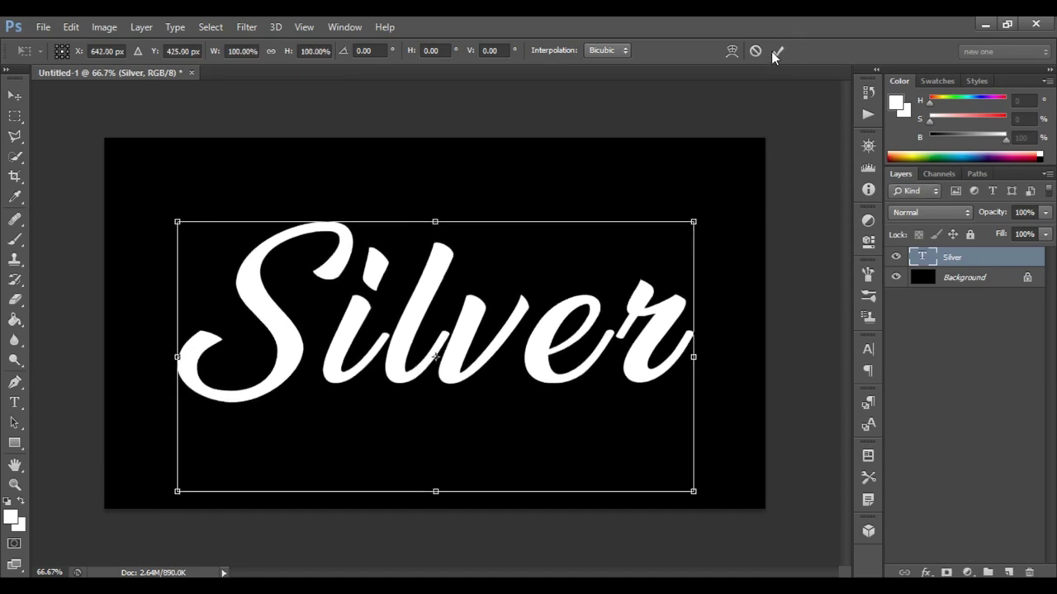
click(777, 51)
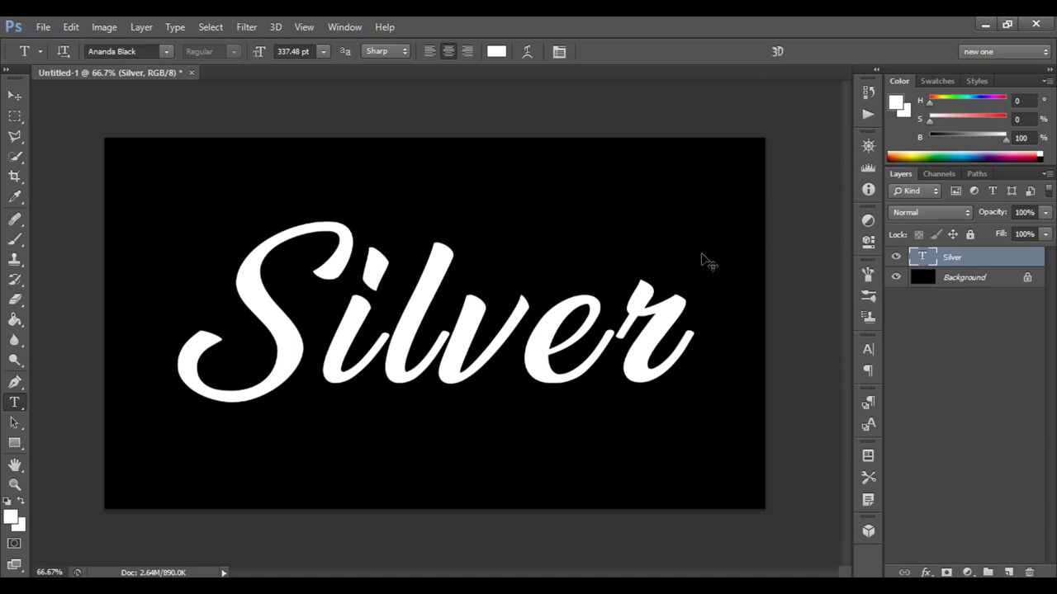
scroll(708, 263, up, 2)
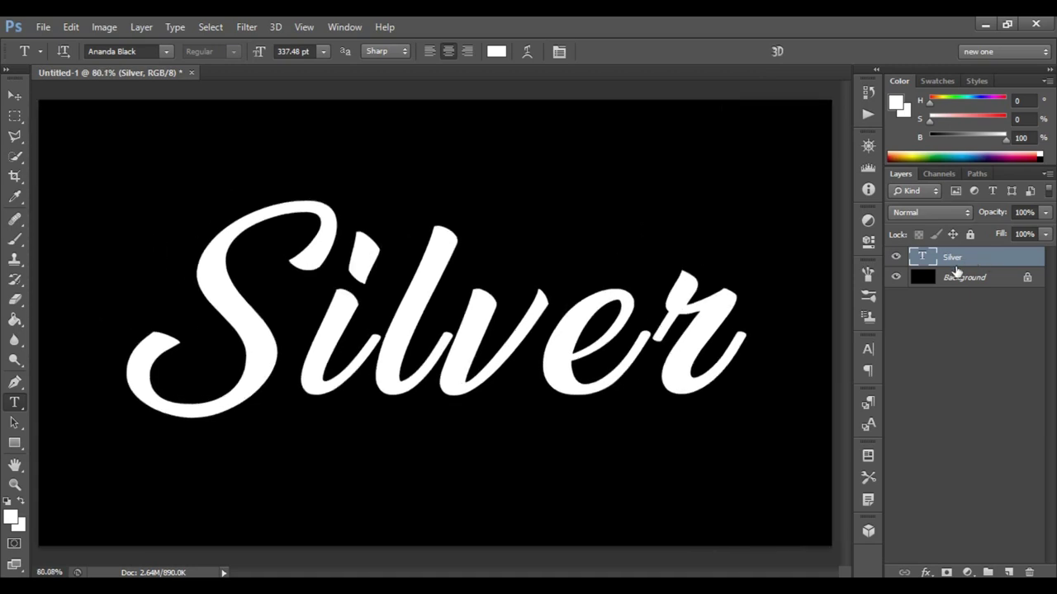
Open the Silver layer's Blending Options and enable Bevel & Emboss
right_click(963, 260)
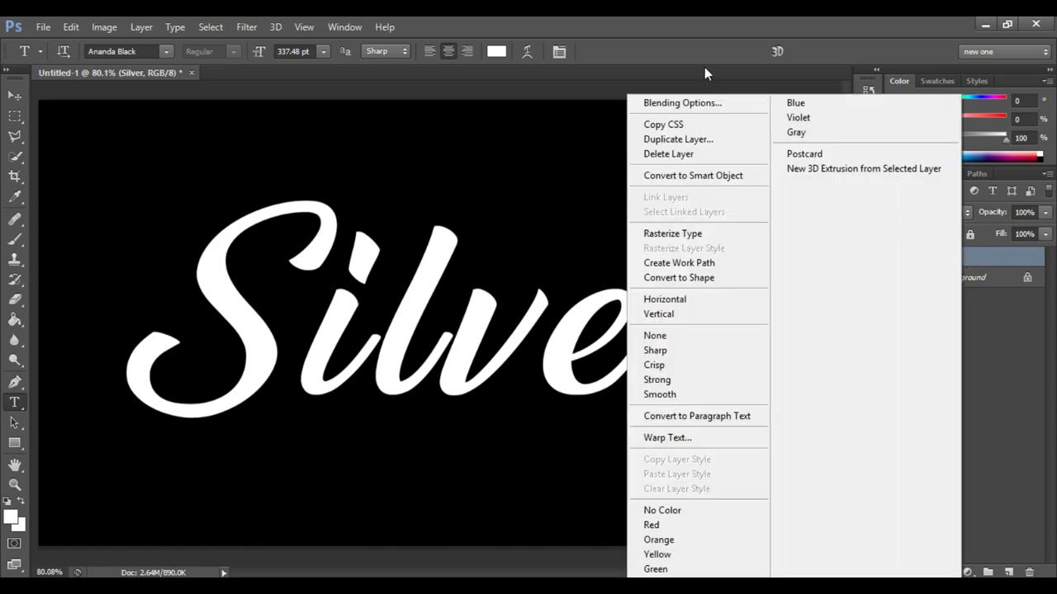
click(697, 103)
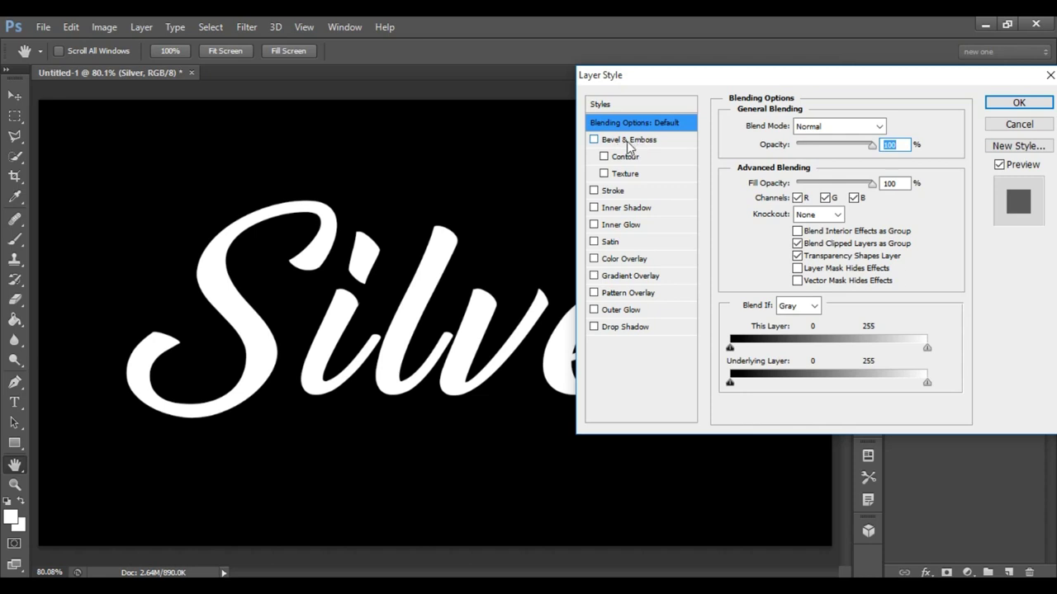
click(627, 141)
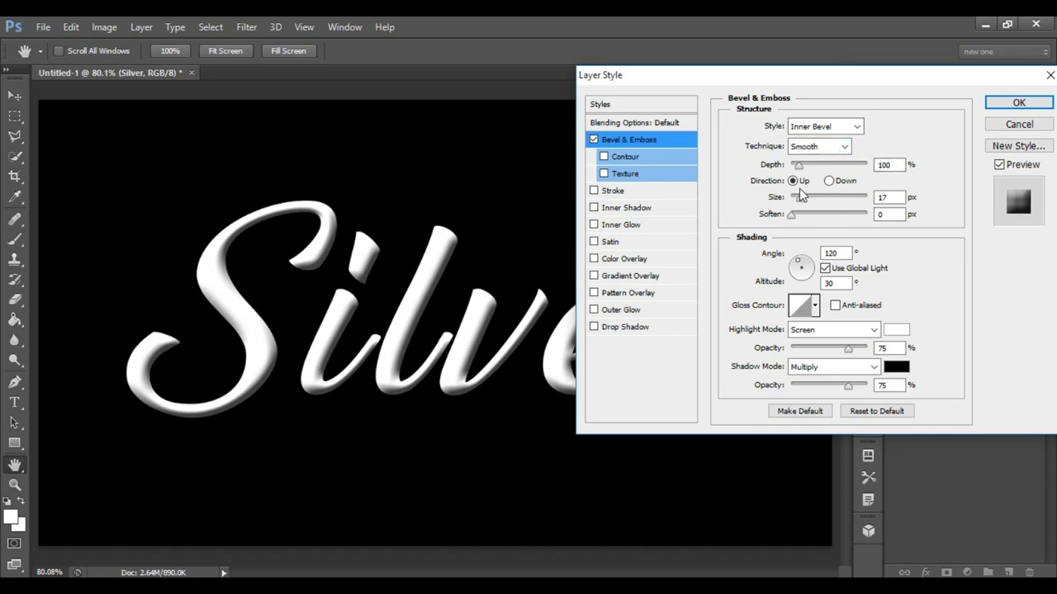
Set the bevel Size to 20 px and apply the Ring gloss contour
double_click(898, 198)
key(BackSpace)
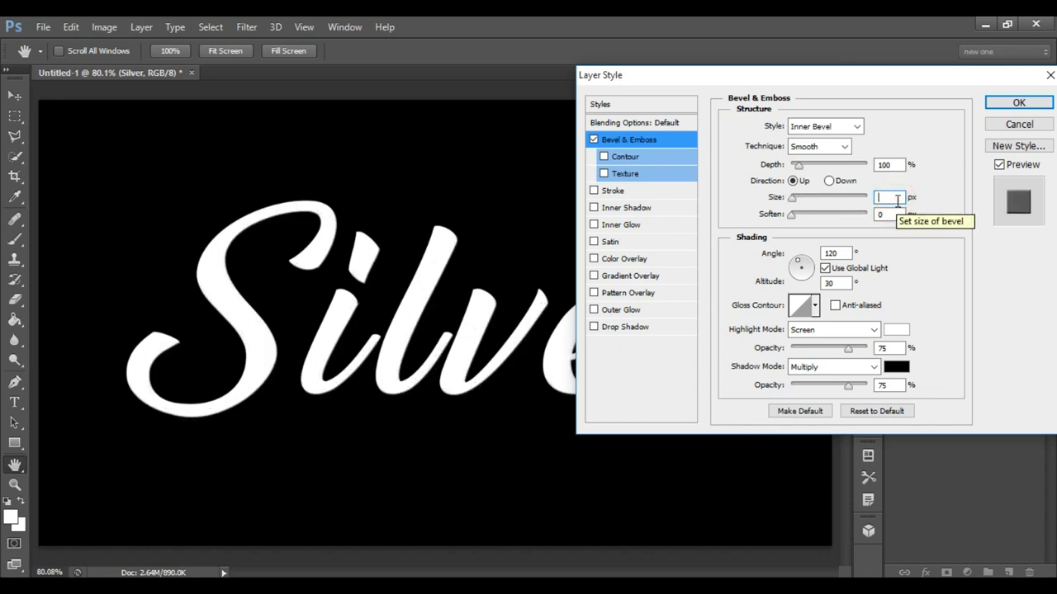
text(20)
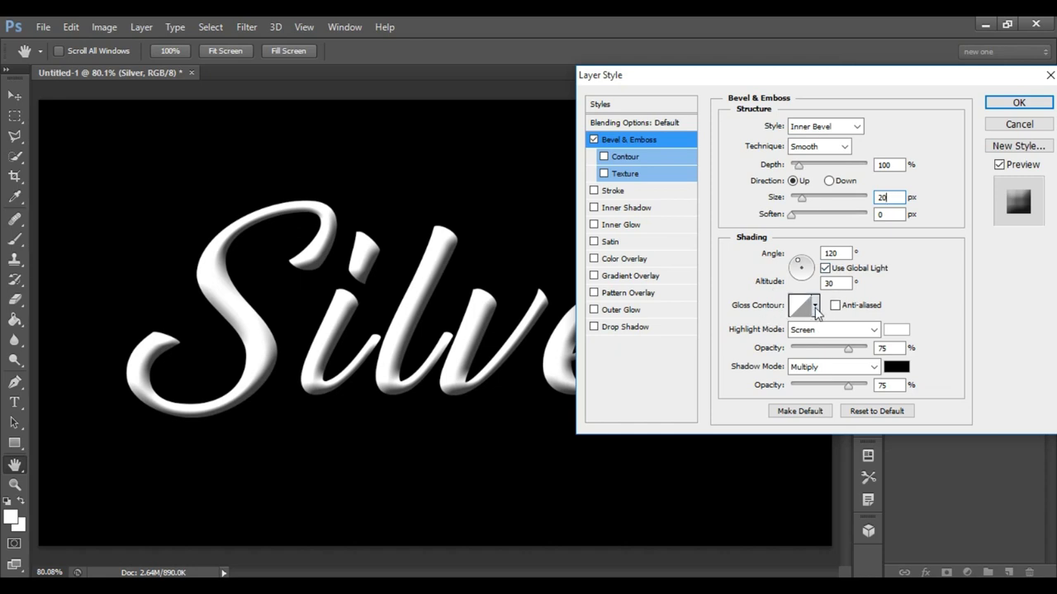
click(815, 308)
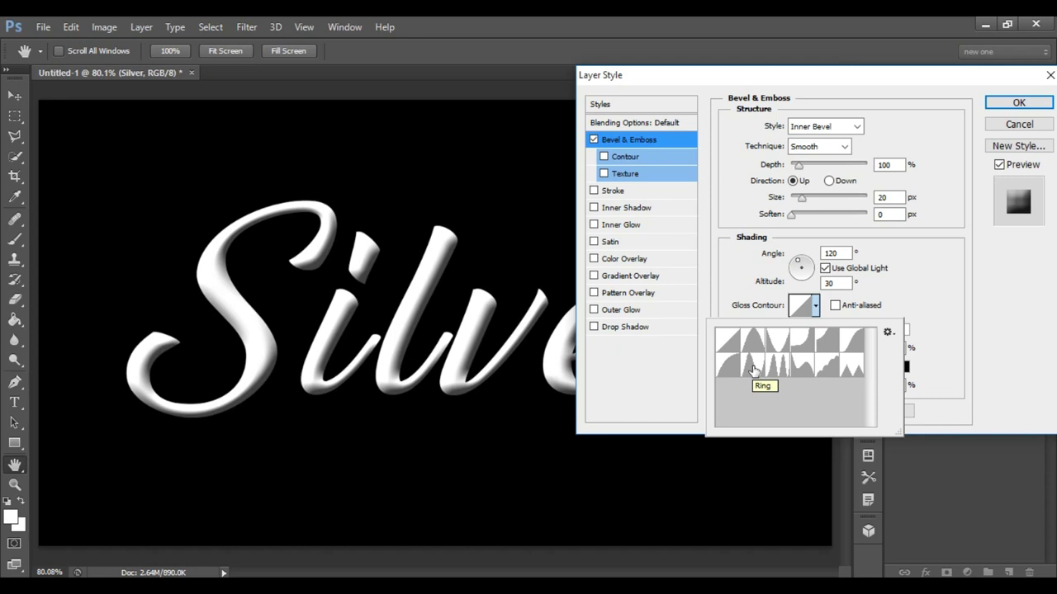
click(753, 366)
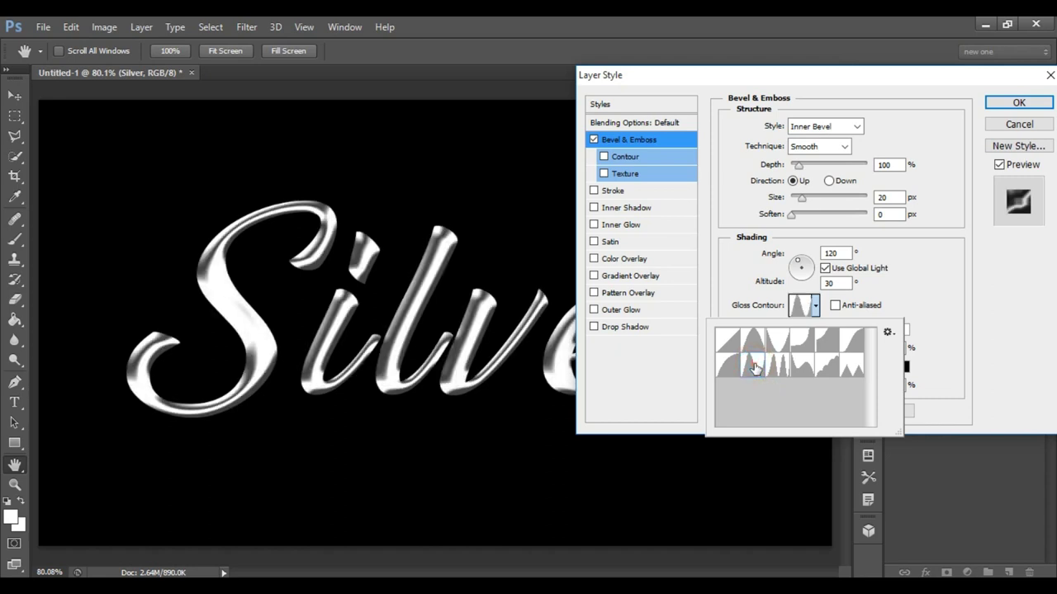
click(815, 306)
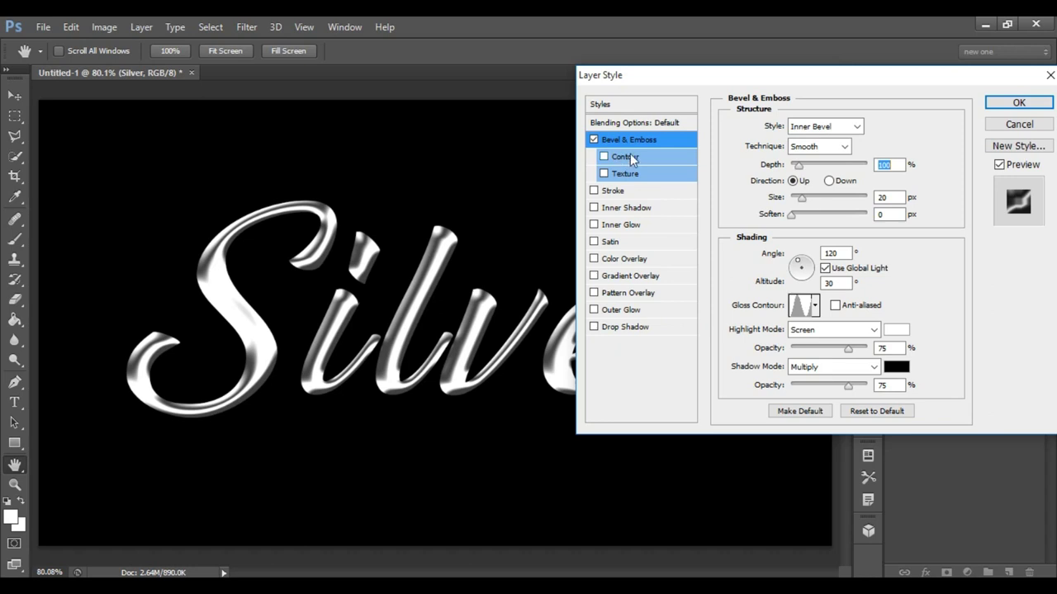
click(620, 156)
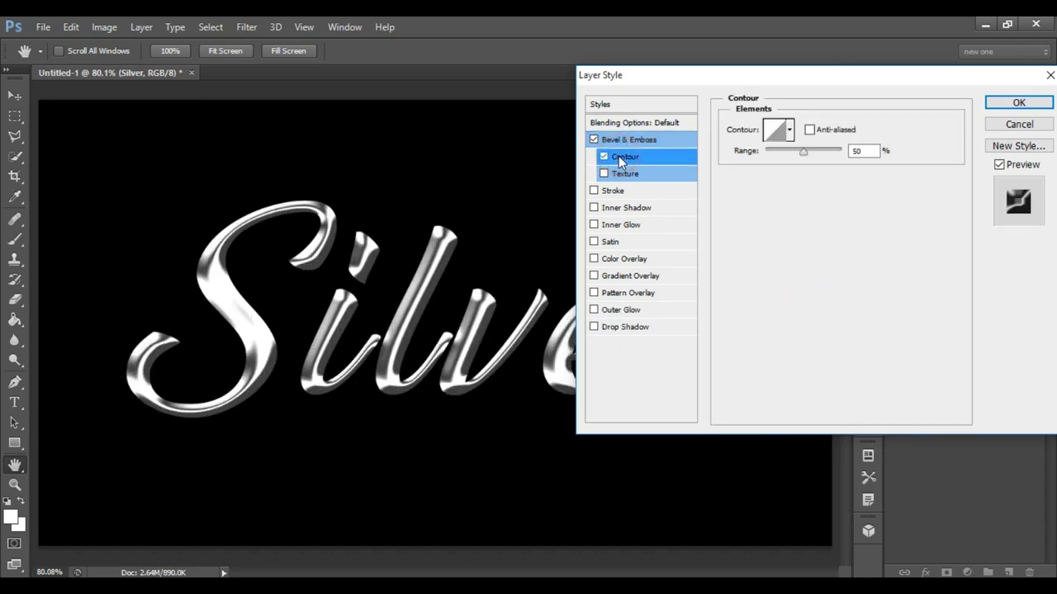
Apply the Rolling Slope - Descending contour at 100% range and confirm the layer style
click(790, 132)
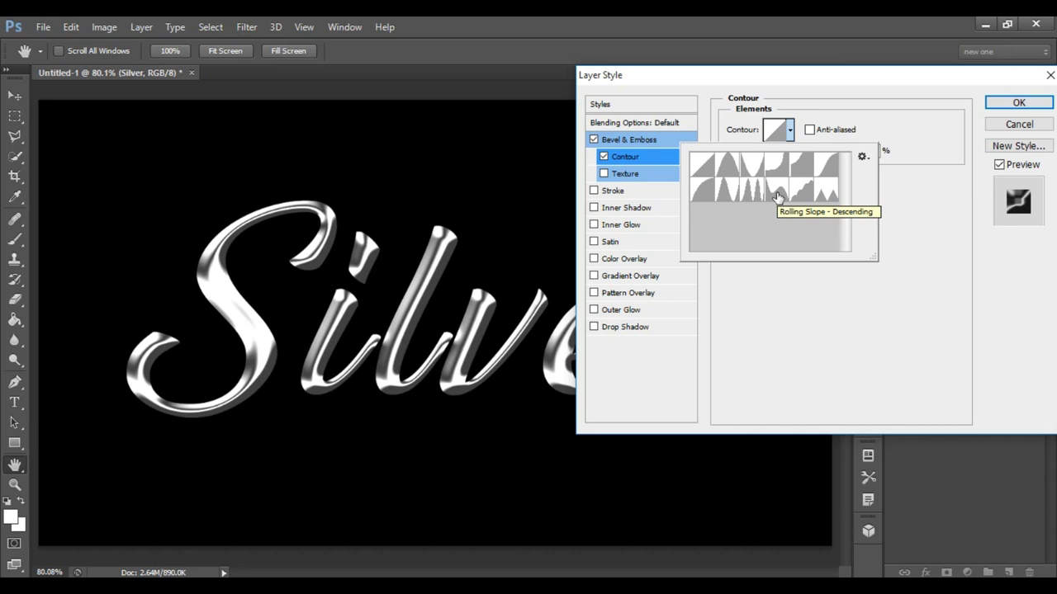
click(777, 195)
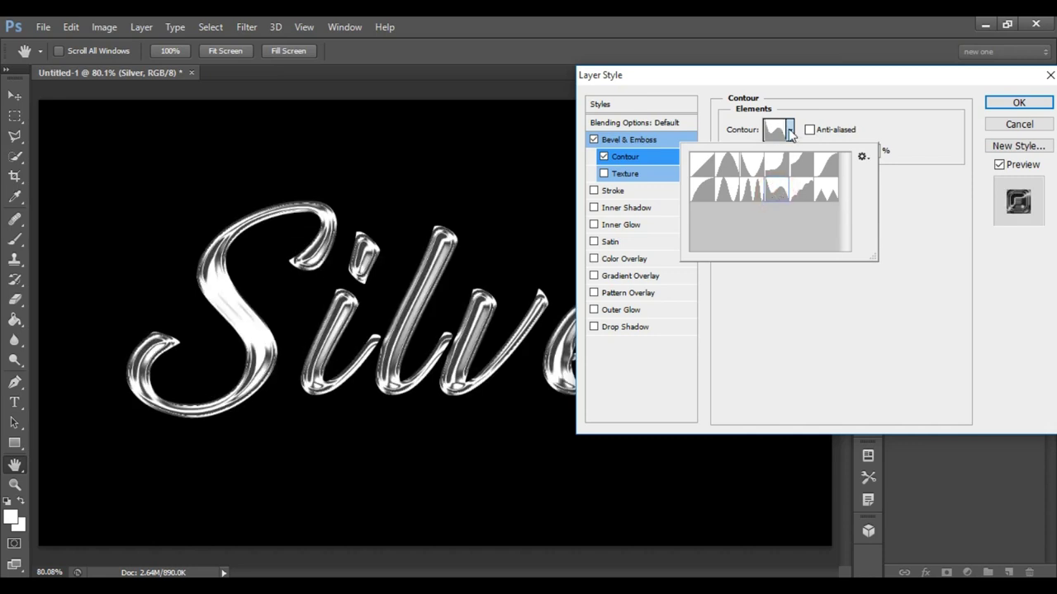
click(789, 132)
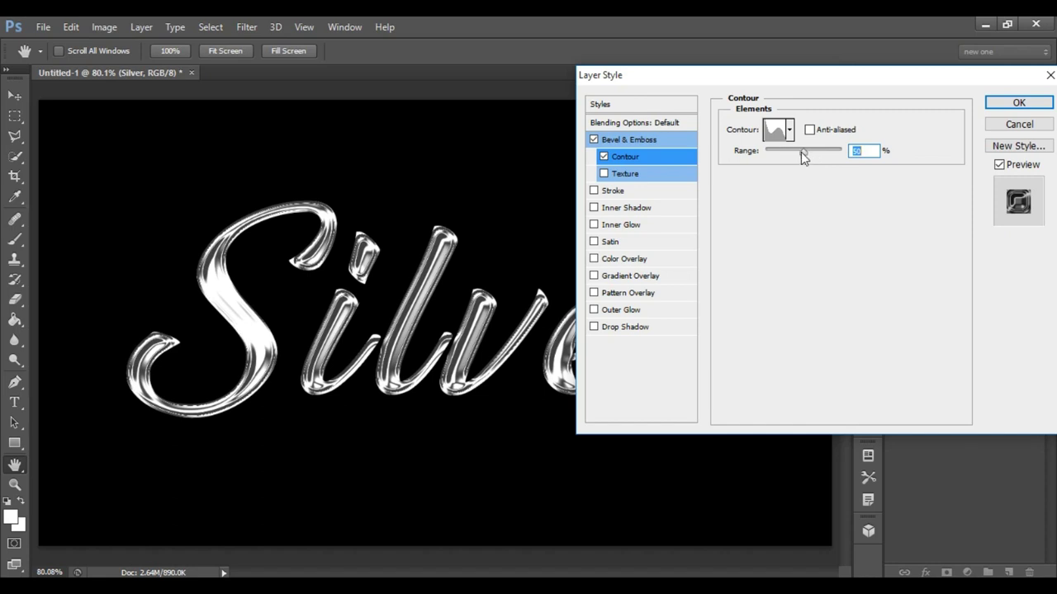
drag(802, 154, 859, 151)
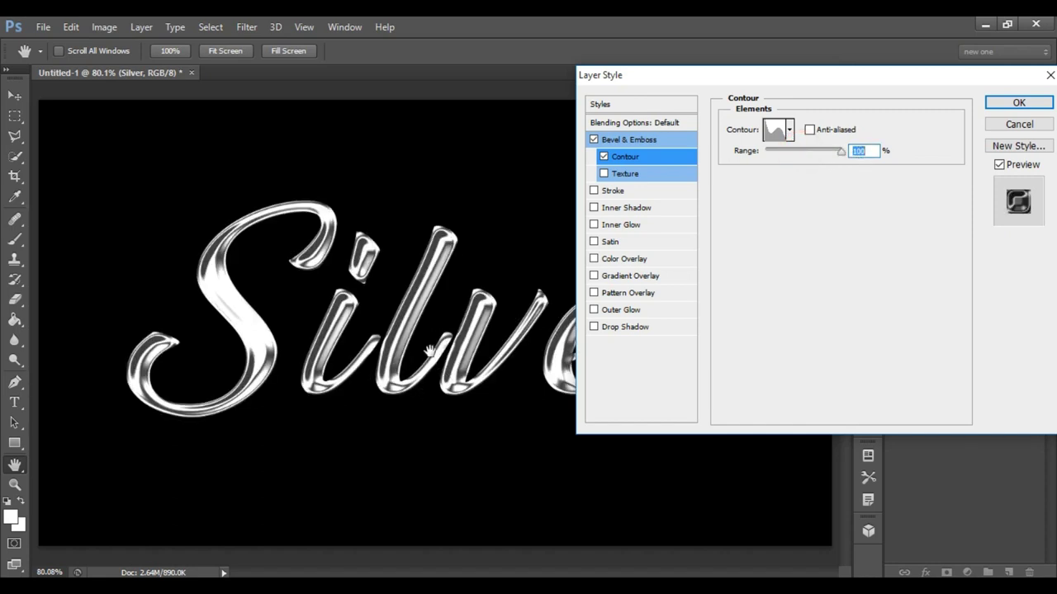
click(1021, 103)
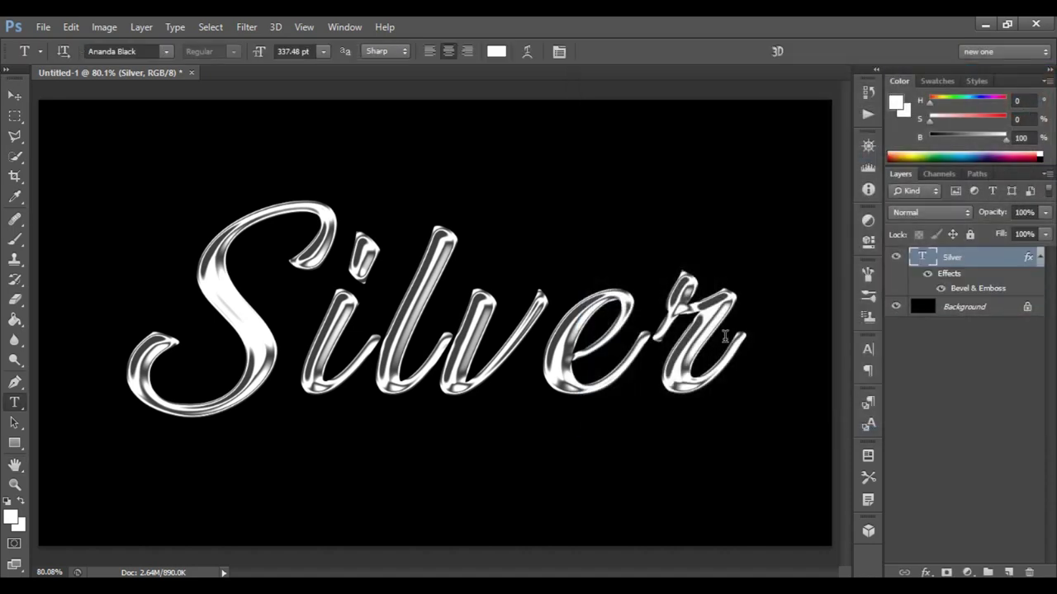